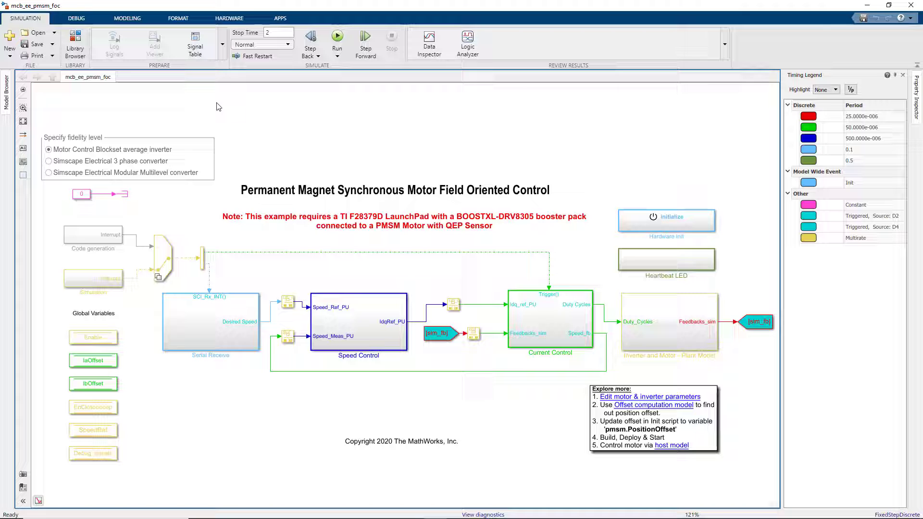
left_click(221, 18)
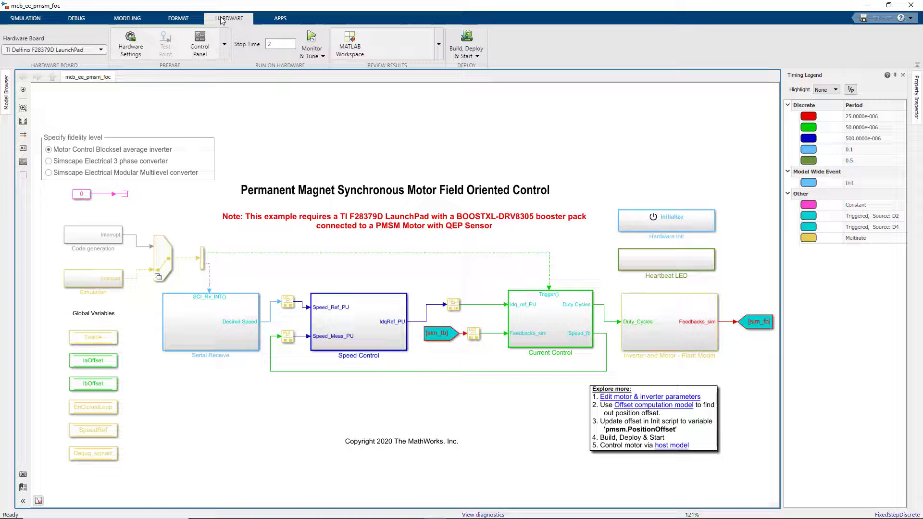
left_click(130, 48)
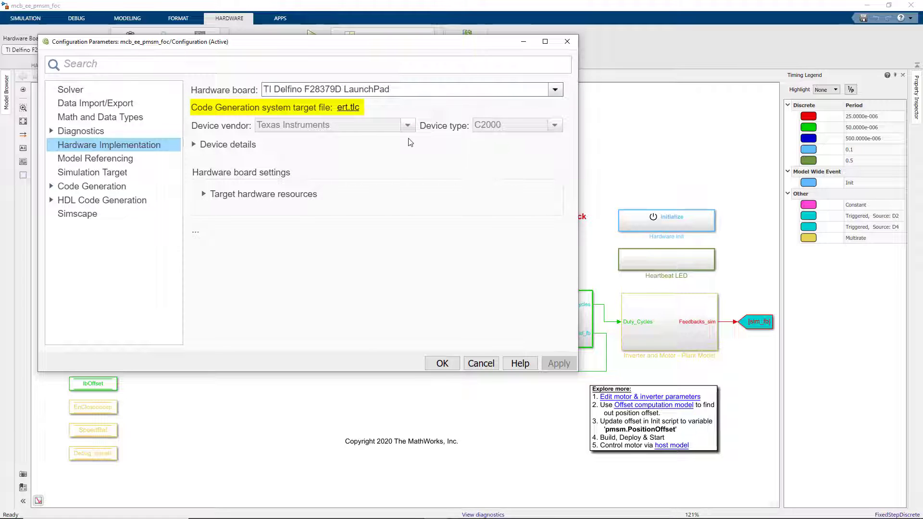
left_click(443, 363)
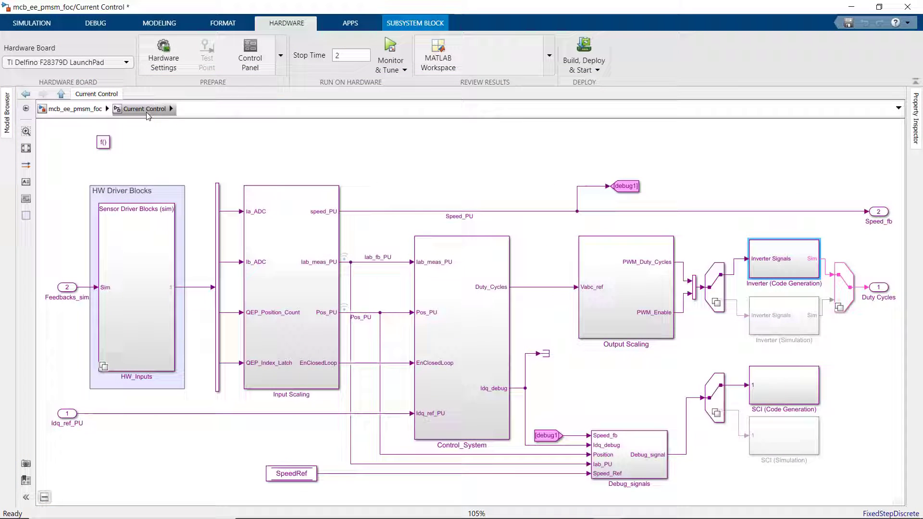
double_click(483, 391)
double_click(384, 205)
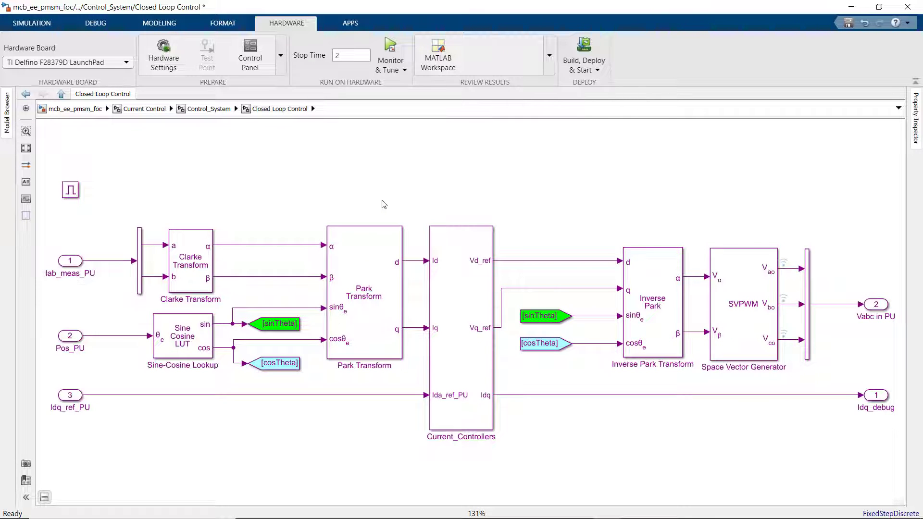
left_click(149, 110)
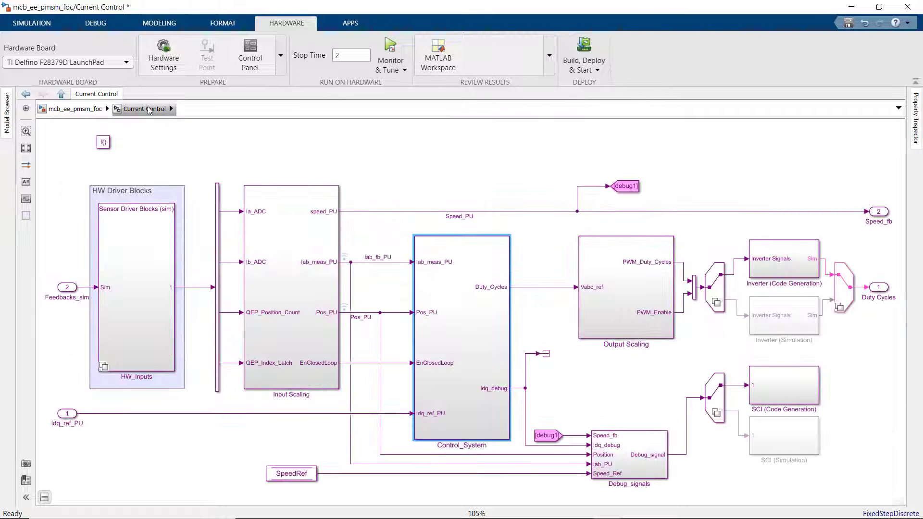
double_click(782, 270)
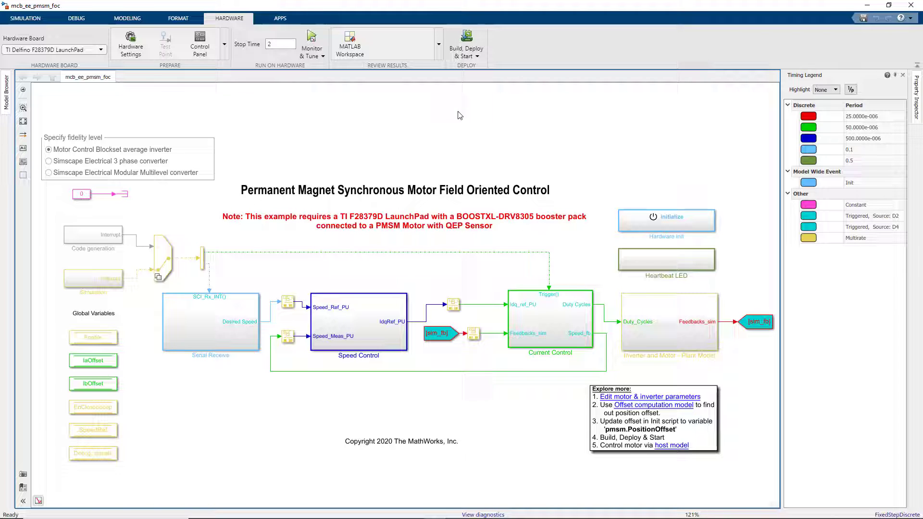
- Build mcb_ee_pmsm_foc, deploy it to the F28379D LaunchPad and start it
left_click(461, 37)
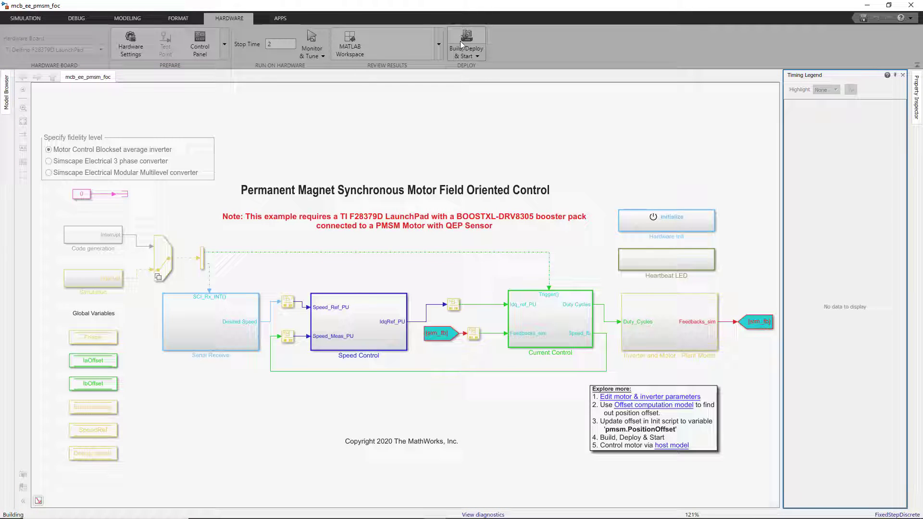
- Review the full-screen build diagnostics showing the program loaded and running on the F28379D, then close them
left_click(489, 514)
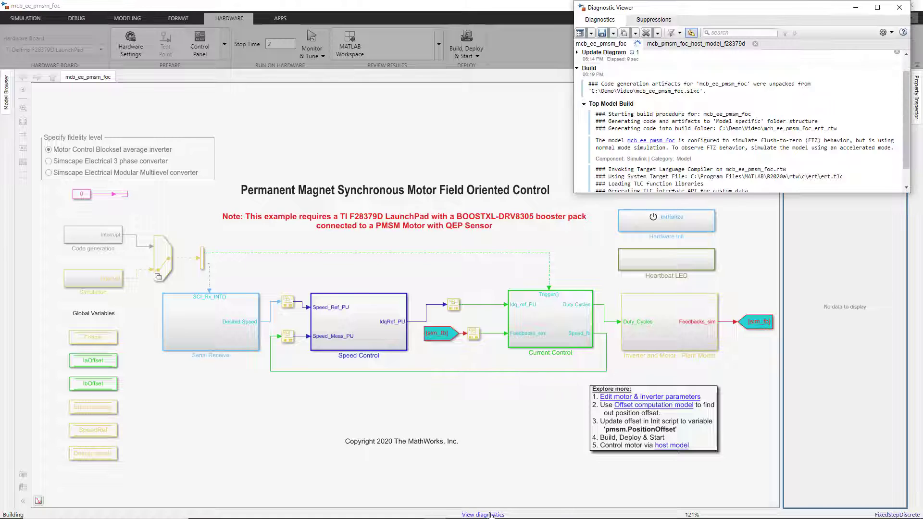
double_click(663, 10)
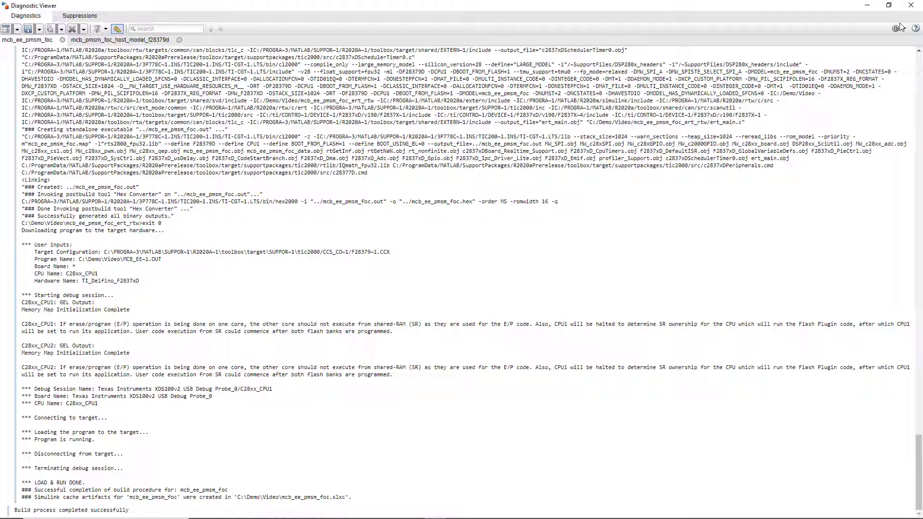
left_click(912, 6)
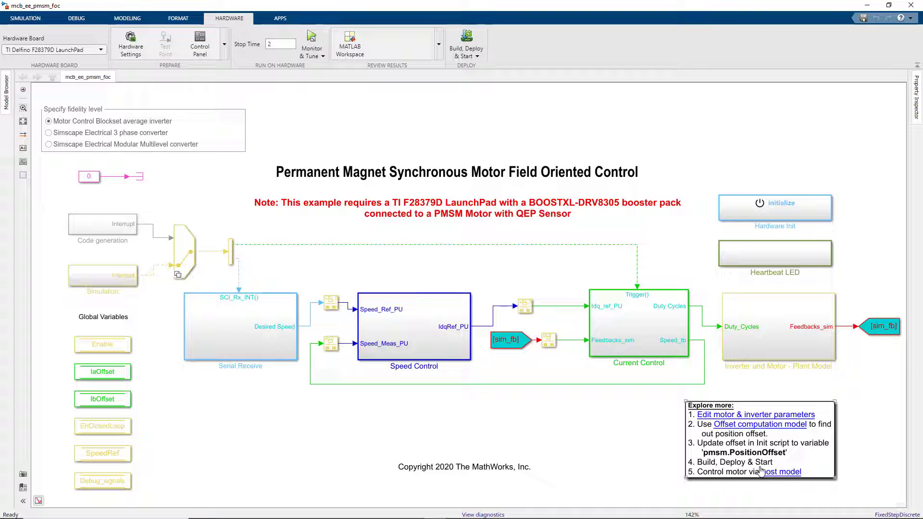
- Open mcb_pmsm_foc_host_model_f28379d and its SelectedSignals scope via the Explore more host model link
left_click(770, 478)
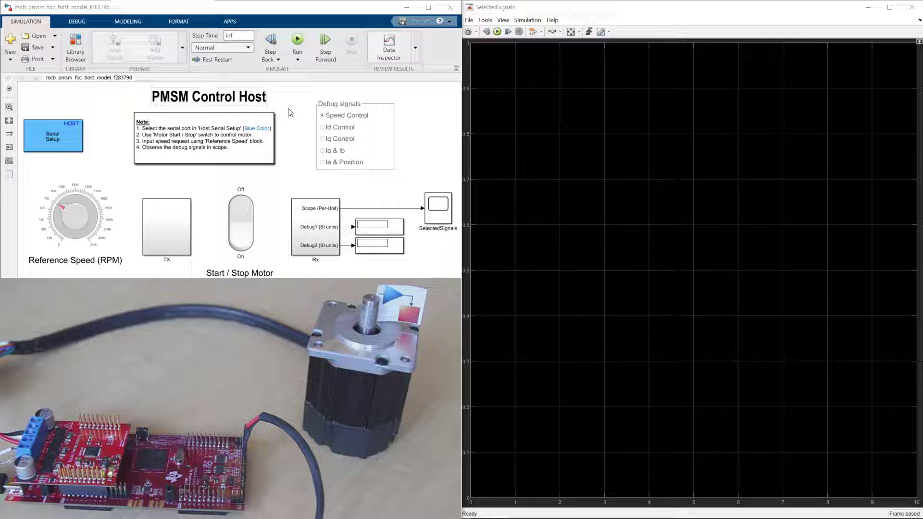
- Run the host model and set Start/Stop Motor to On, speed settling near 764.2 RPM
left_click(298, 44)
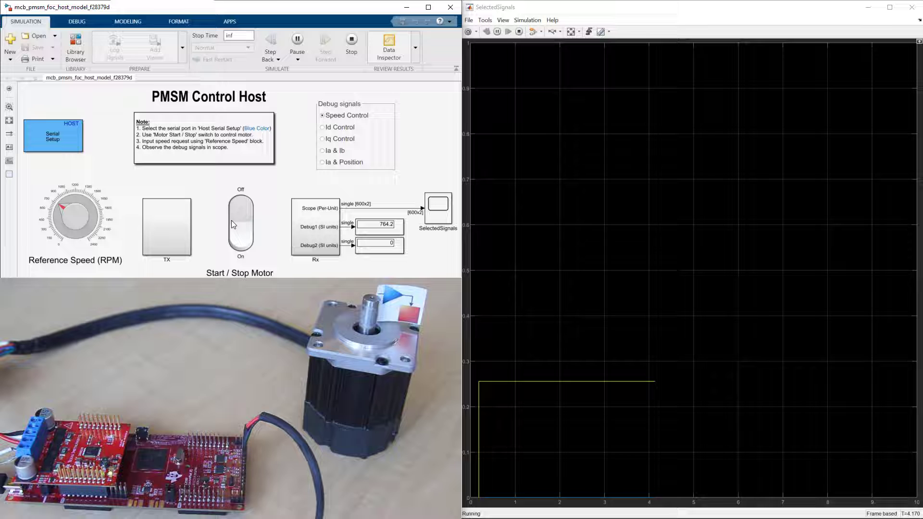
left_click(246, 250)
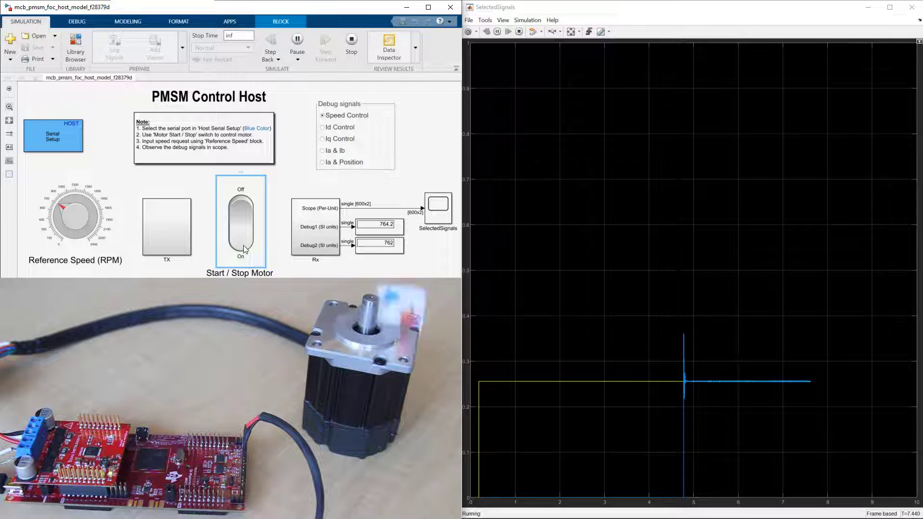
- Swing the reference speed through about 940, 90 and 2370 RPM, ending near 670 RPM
left_click(63, 196)
left_click_drag(63, 195, 93, 206)
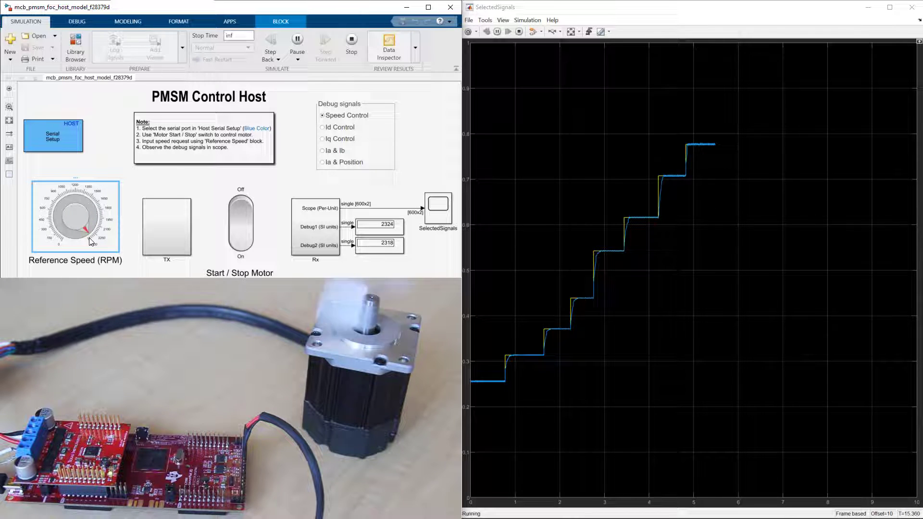
left_click(58, 236)
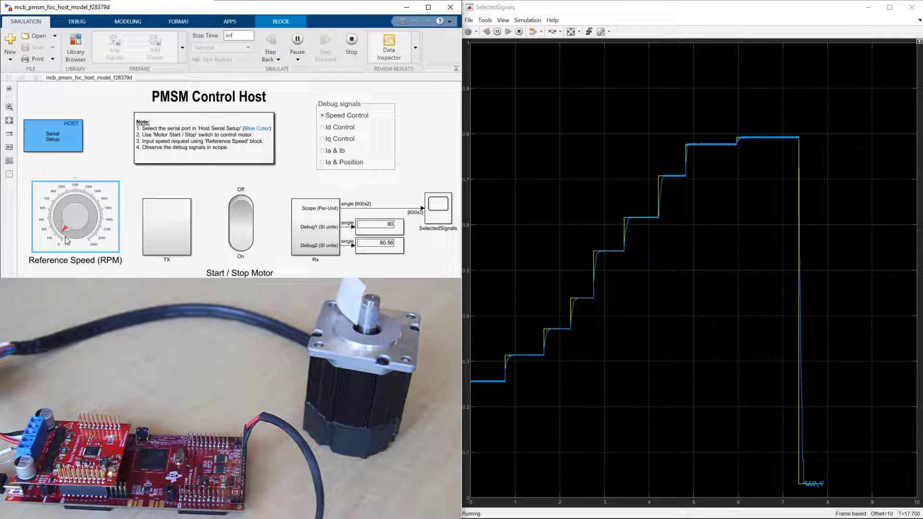
left_click(90, 241)
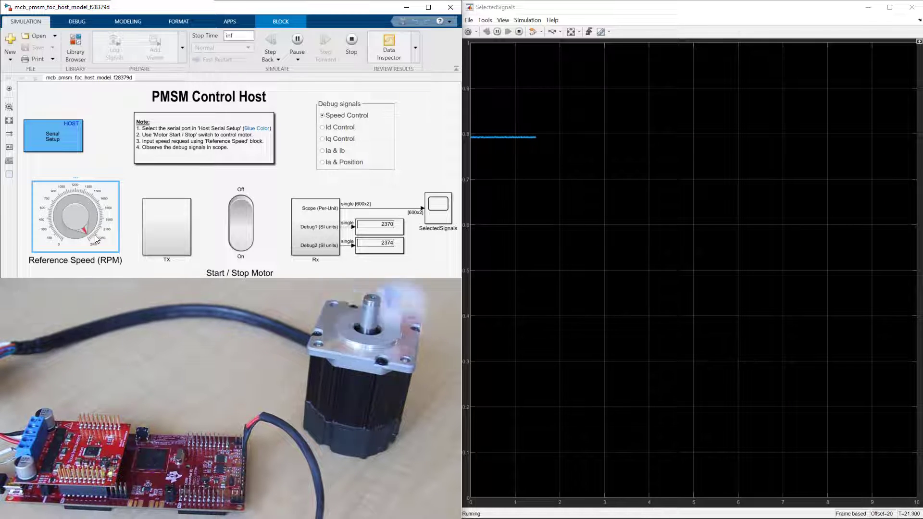
left_click(52, 206)
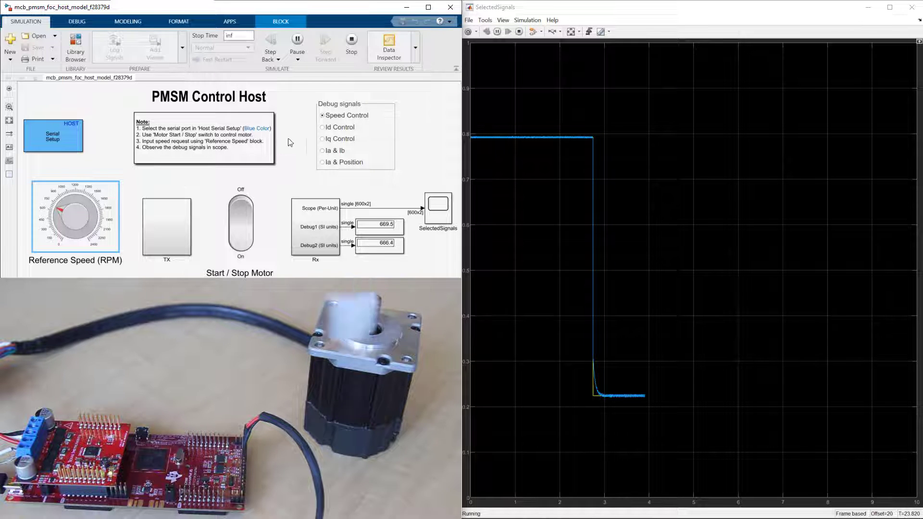
- Stream the Id Control signal to the scope and autoscale both axes twice to fit it
left_click(322, 129)
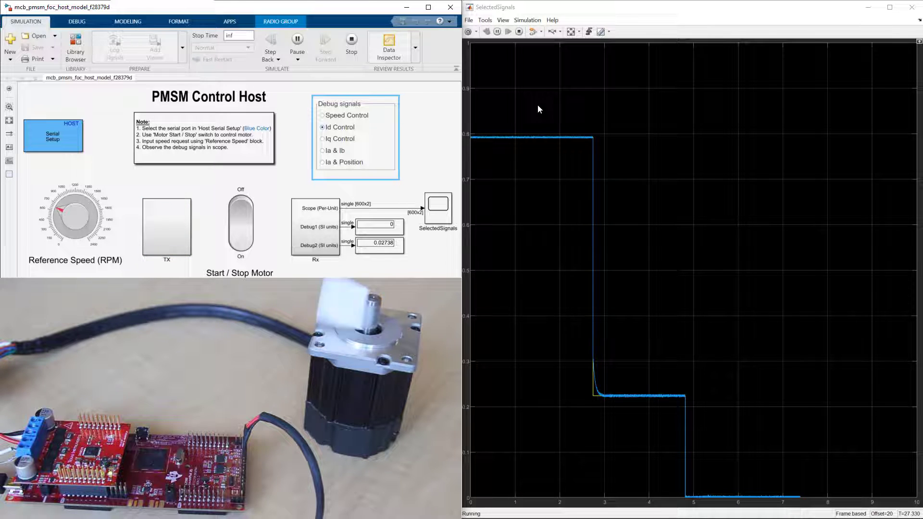
left_click(571, 37)
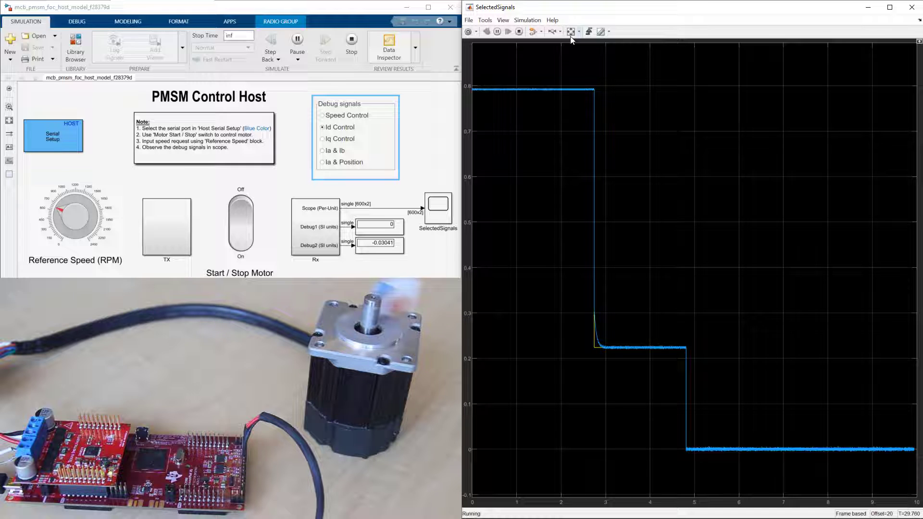
left_click(571, 32)
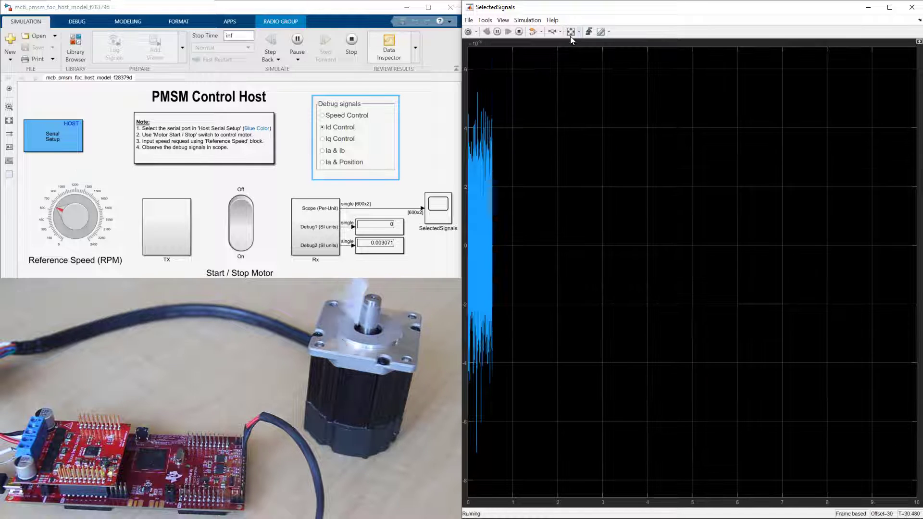
- Set the scope's Time span to 0.1 seconds in its Configuration Properties
right_click(566, 97)
left_click(583, 112)
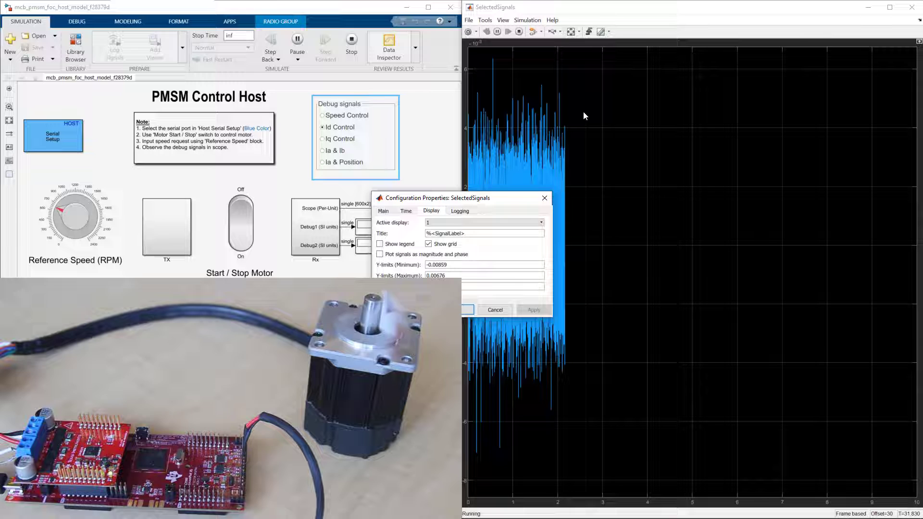
left_click(407, 211)
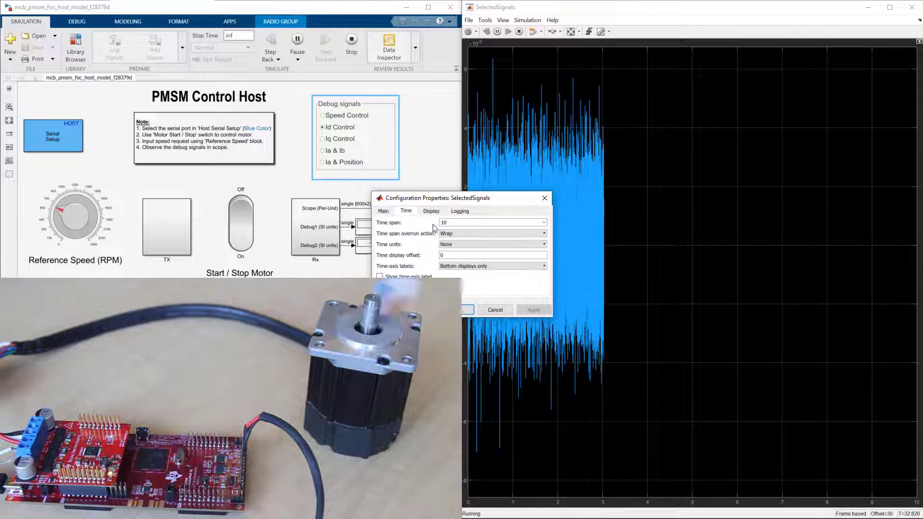
double_click(445, 223)
type("0")
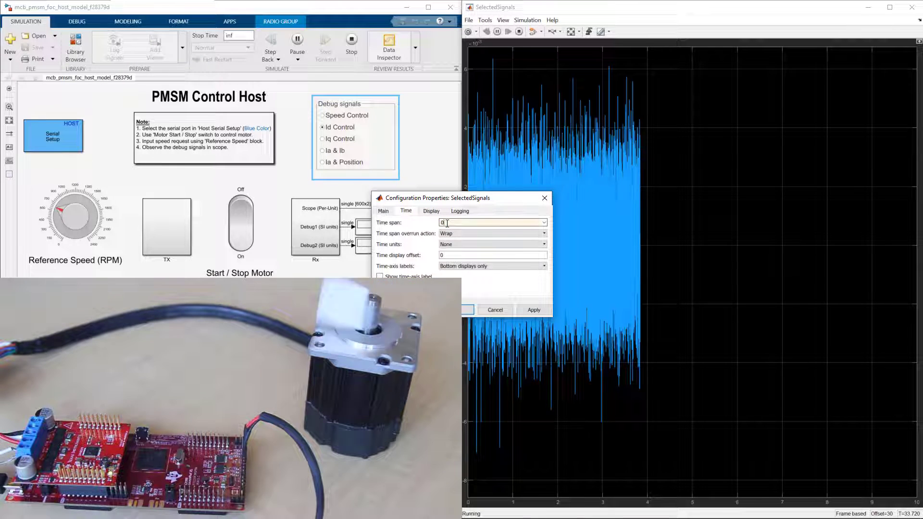
type(".1")
key("Return")
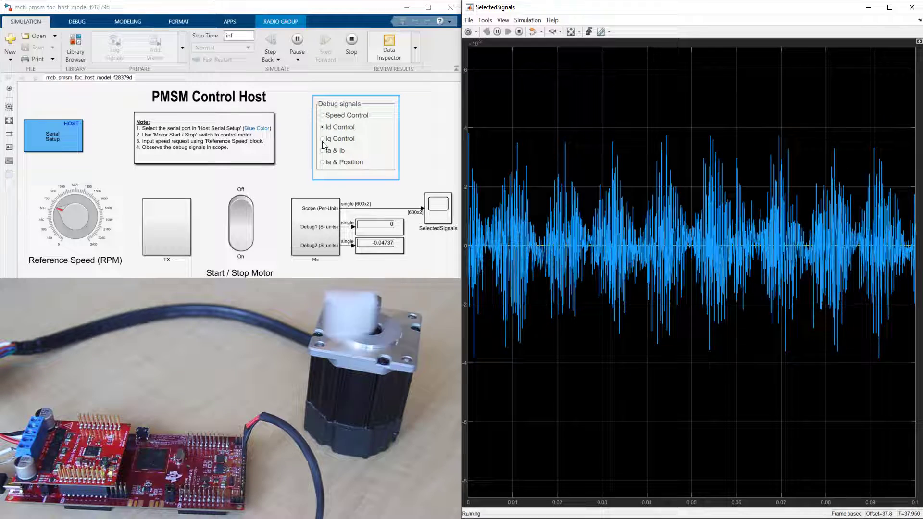
- Stream Iq Control to the scope, autoscale it, and turn the reference speed up
left_click(323, 138)
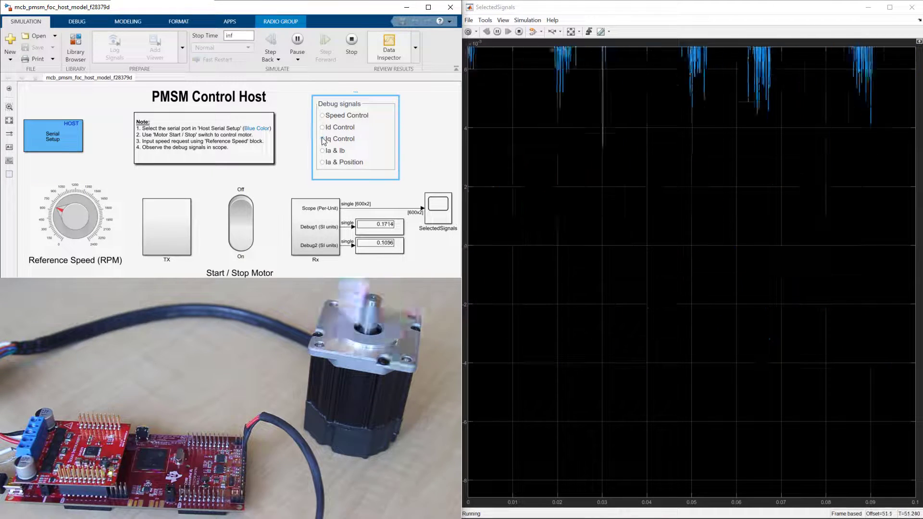
left_click(571, 32)
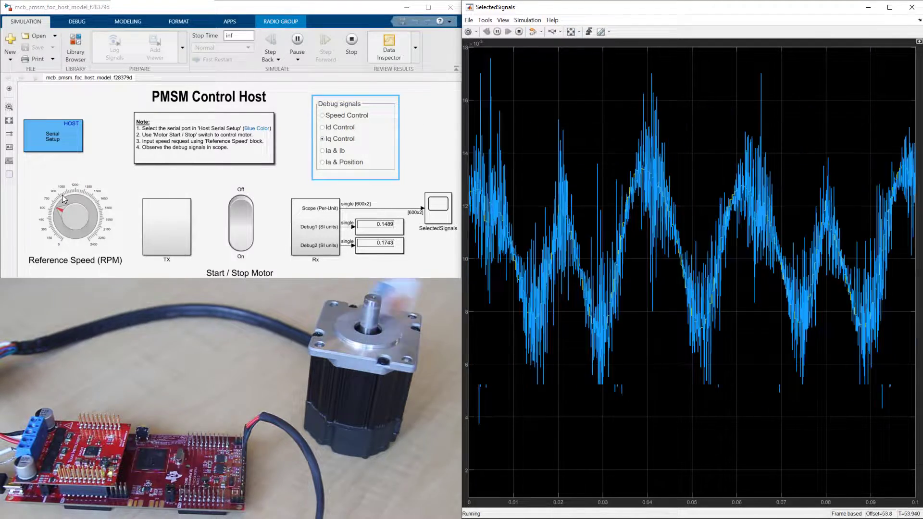
left_click_drag(62, 195, 92, 211)
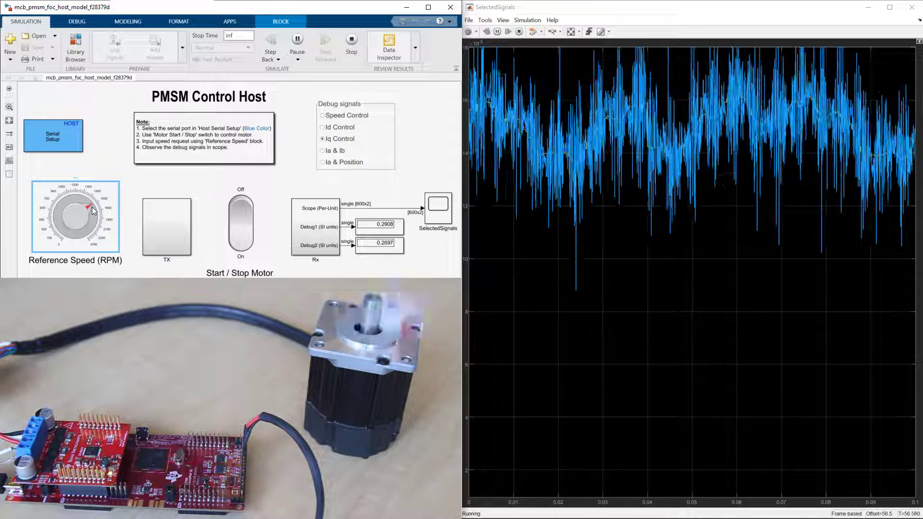
- Drop the reference speed to about 700 RPM and show Ia & Ib, scaled to fit
left_click(57, 206)
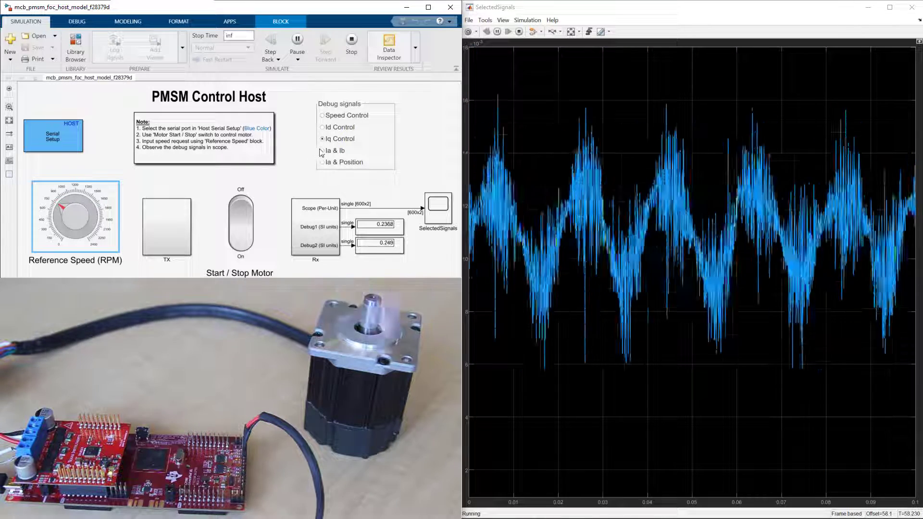
left_click(325, 152)
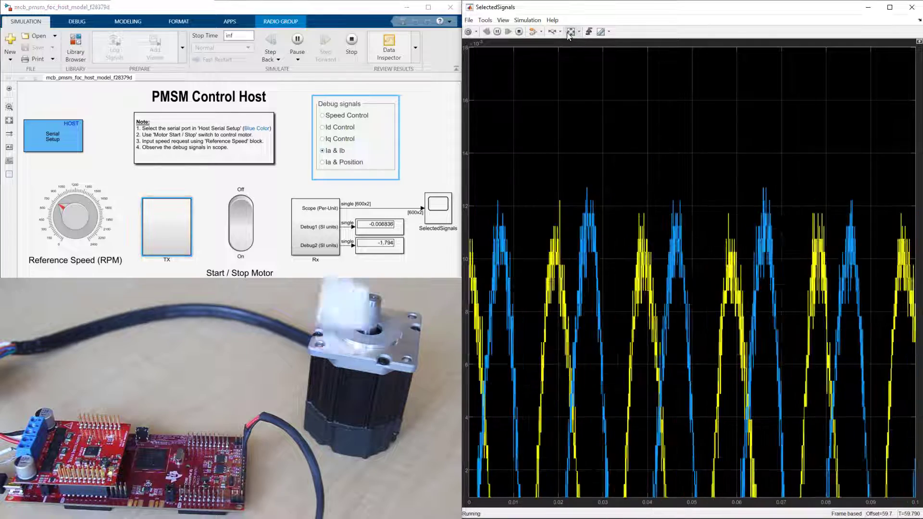
left_click(567, 32)
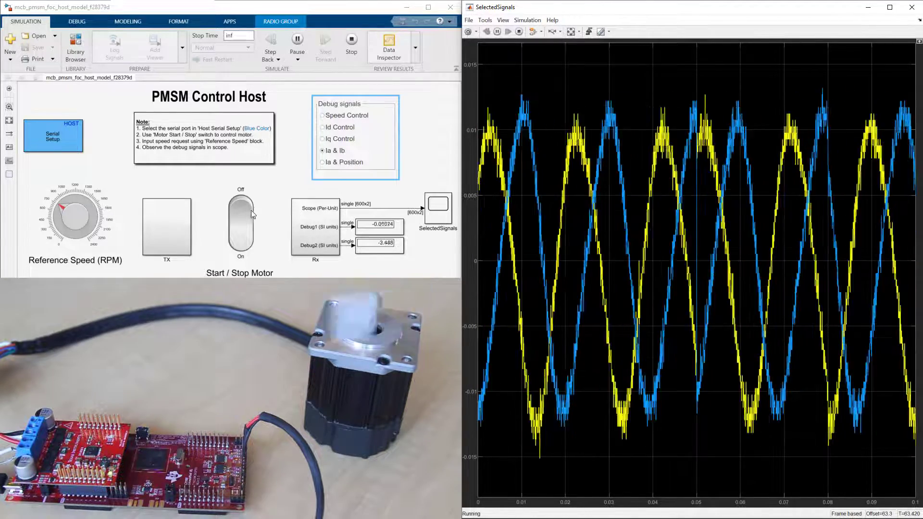
- Set Start/Stop Motor to Off and stop the mcb_pmsm_foc_host_model_f28379d simulation
left_click(246, 210)
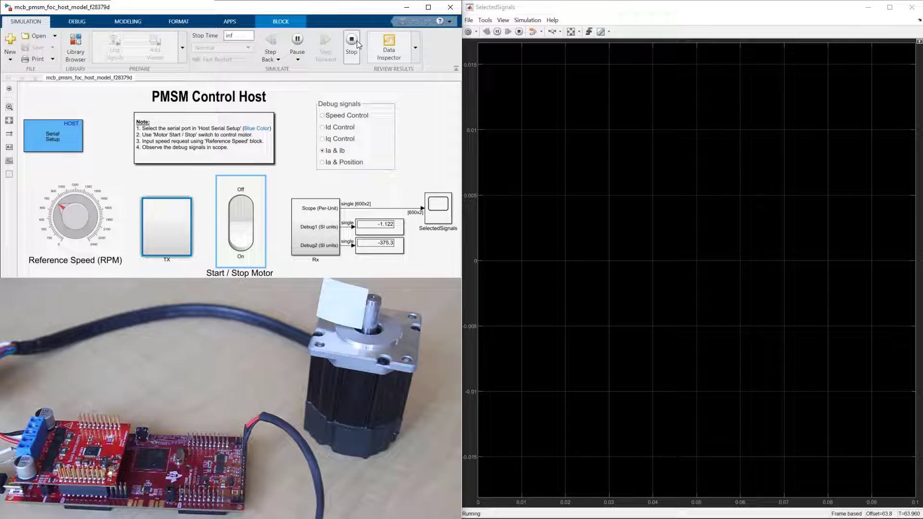
left_click(356, 41)
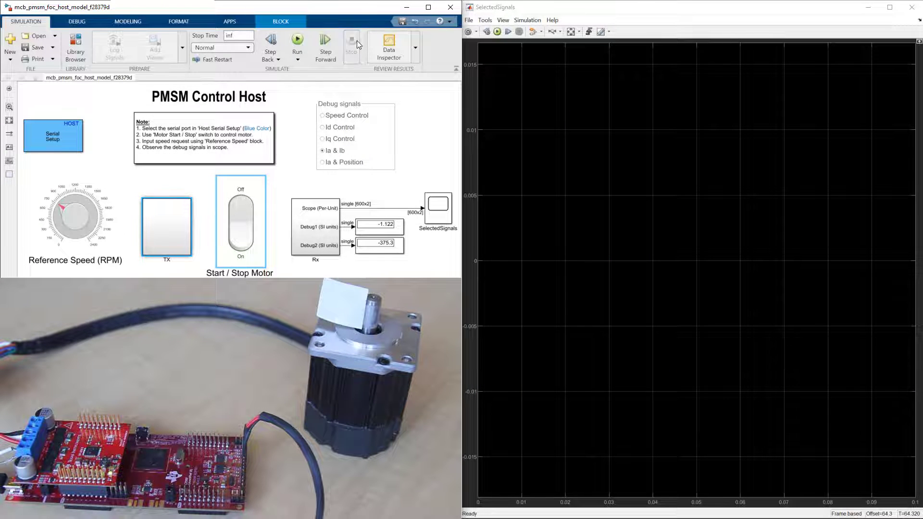